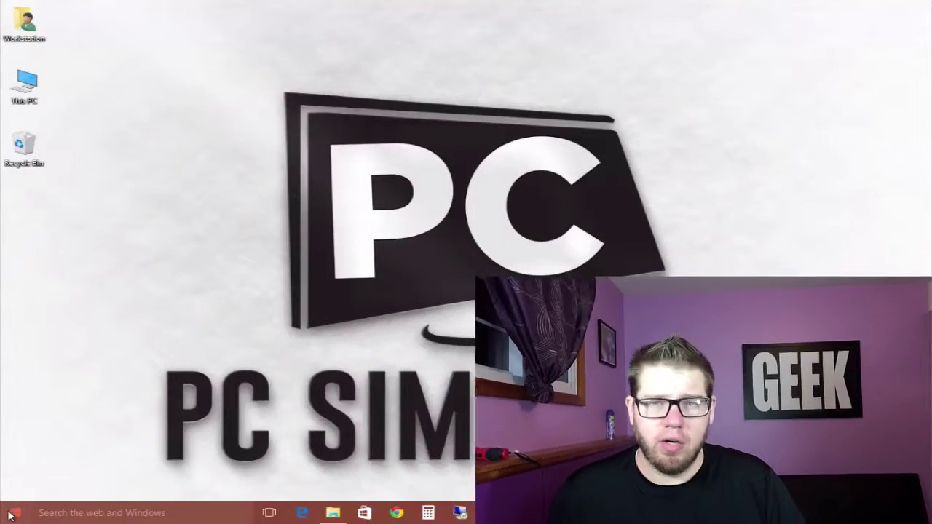
Open Settings from the Start menu and go to the Privacy General page
click(12, 514)
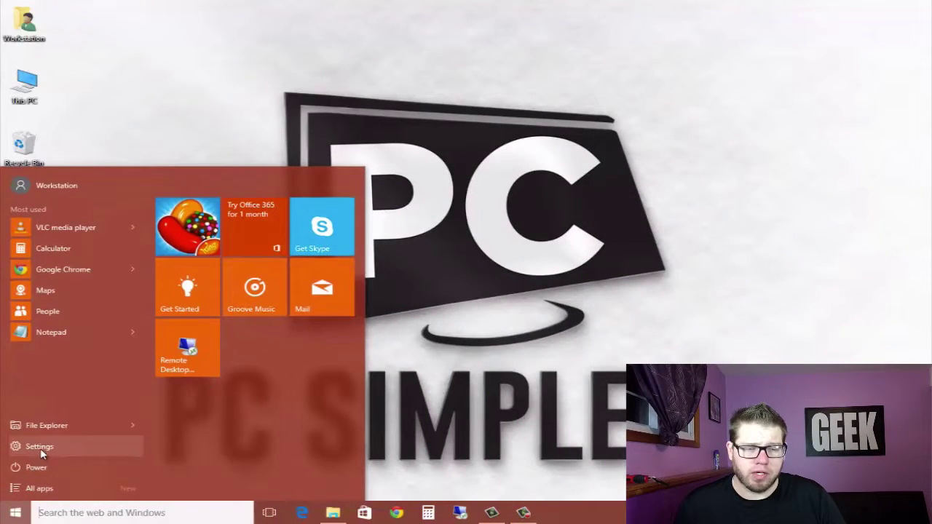
click(41, 449)
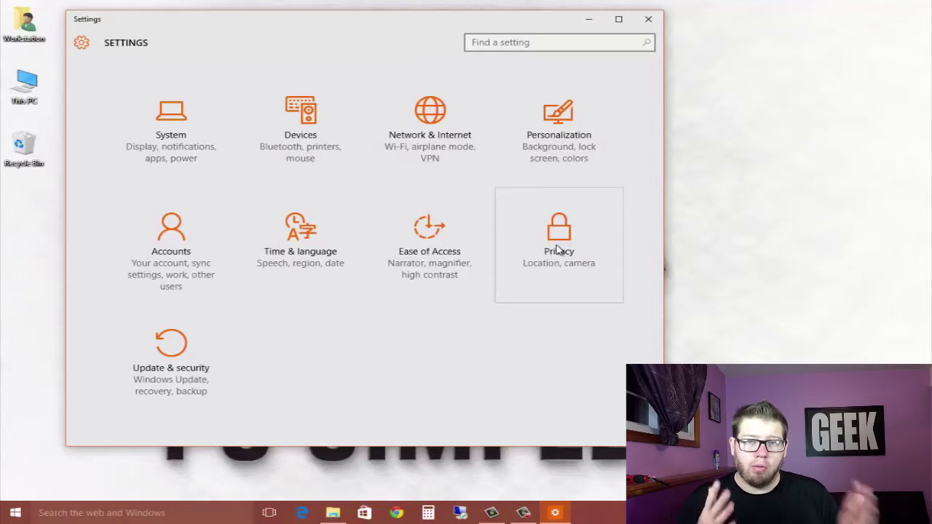
click(555, 242)
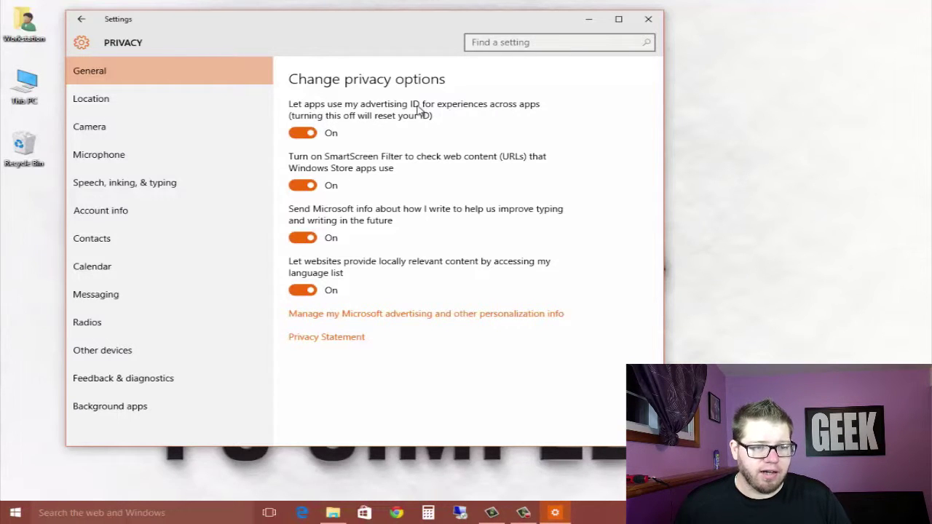
Turn off the advertising ID, SmartScreen Filter and 'Send Microsoft info about how I write' toggles
click(315, 136)
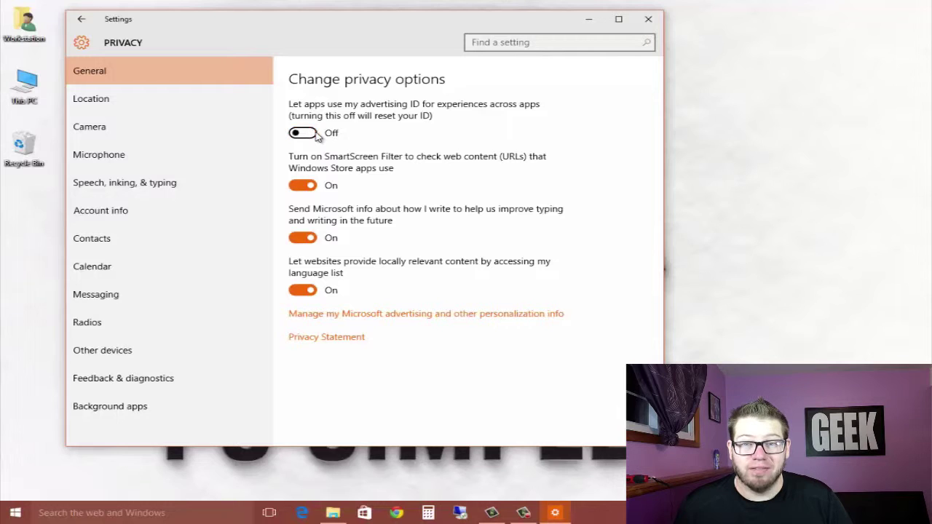
click(303, 186)
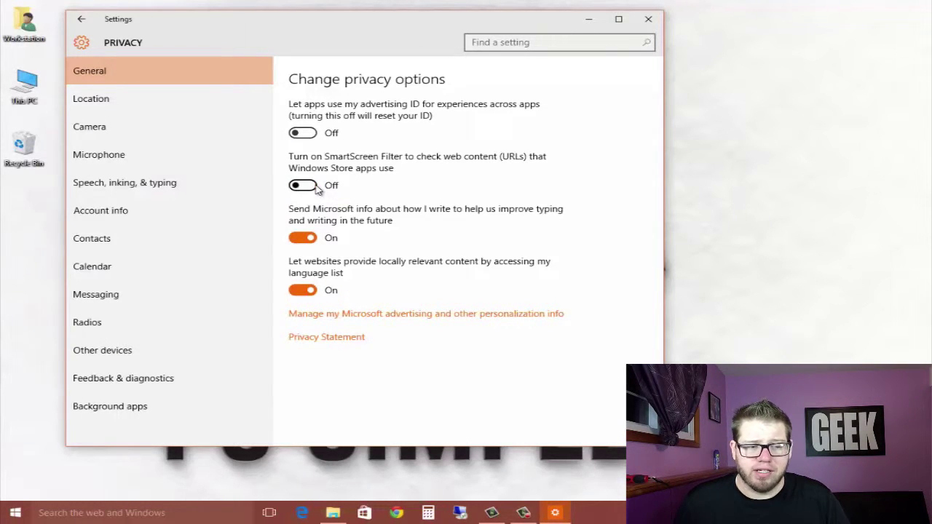
click(315, 242)
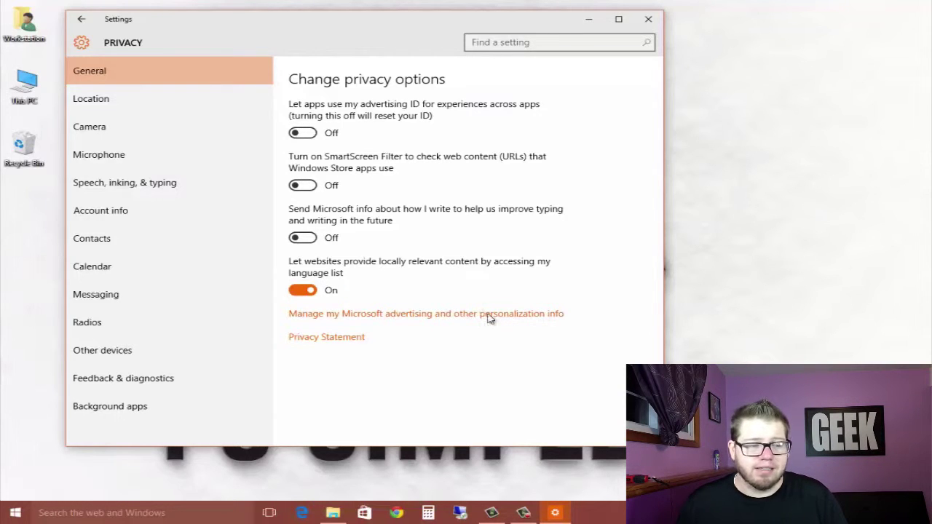
Open Location privacy and review the app list, confirming every app's location access is Off
click(134, 111)
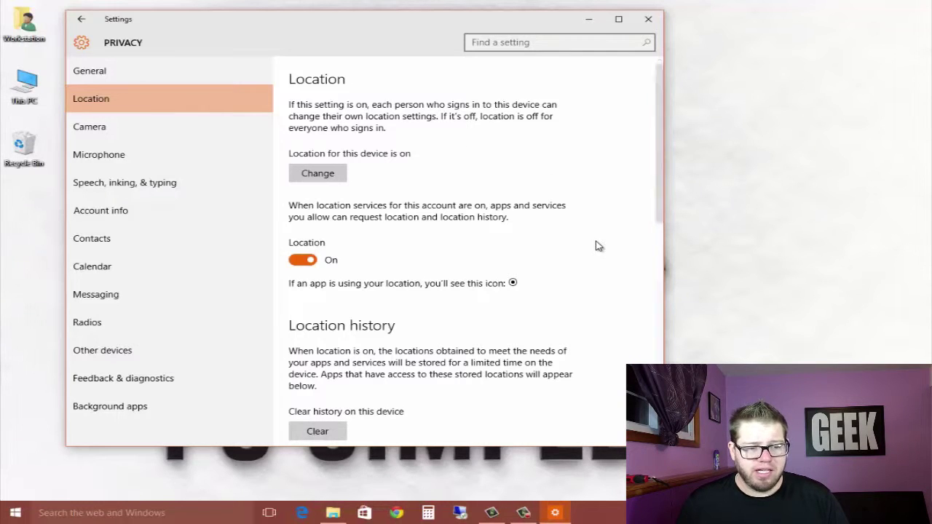
scroll(594, 249, down, 2)
scroll(576, 245, up, 1)
scroll(536, 242, up, 1)
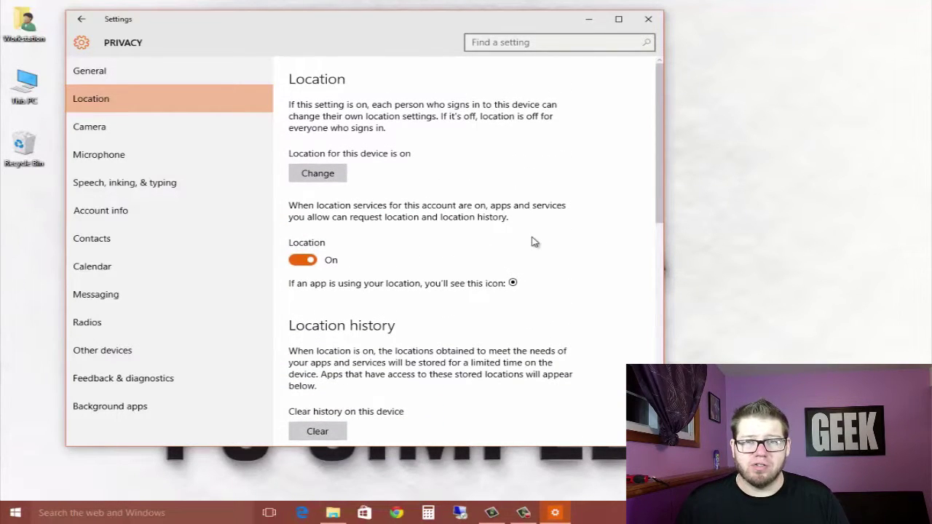
scroll(521, 247, down, 2)
scroll(501, 250, down, 1)
scroll(500, 250, down, 2)
scroll(501, 250, up, 2)
scroll(500, 250, up, 2)
scroll(501, 250, down, 2)
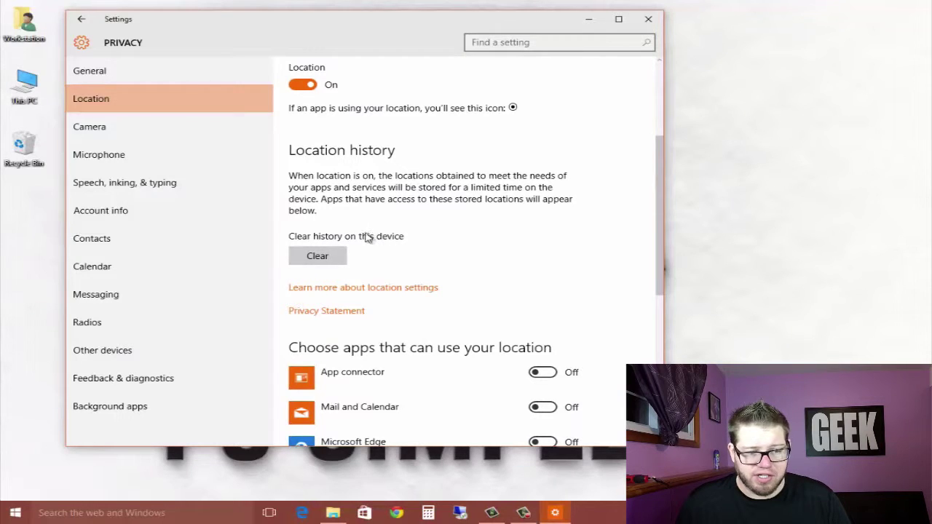
scroll(360, 237, down, 1)
scroll(362, 238, down, 1)
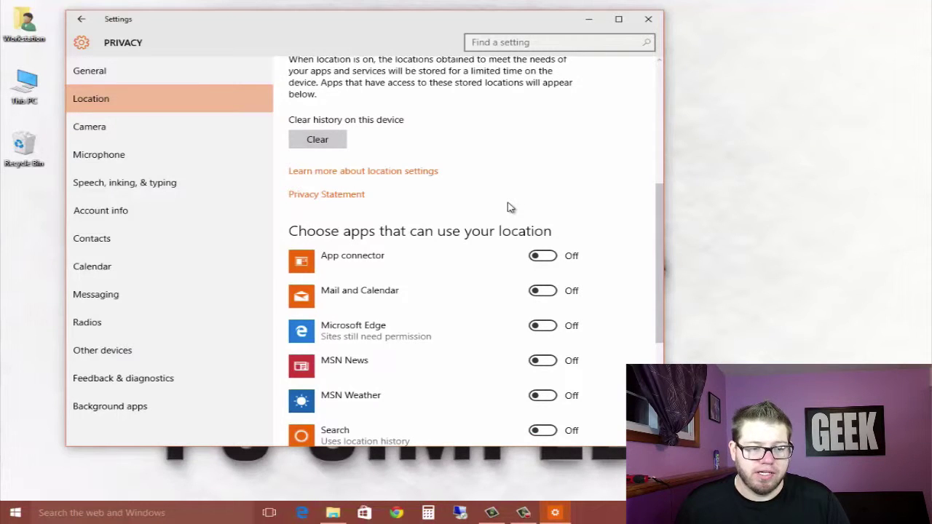
scroll(508, 207, down, 1)
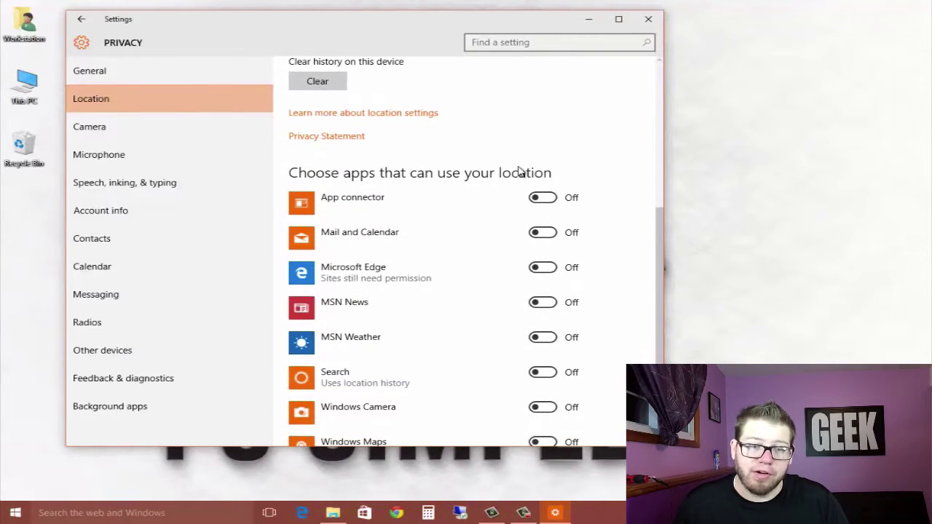
scroll(503, 179, down, 1)
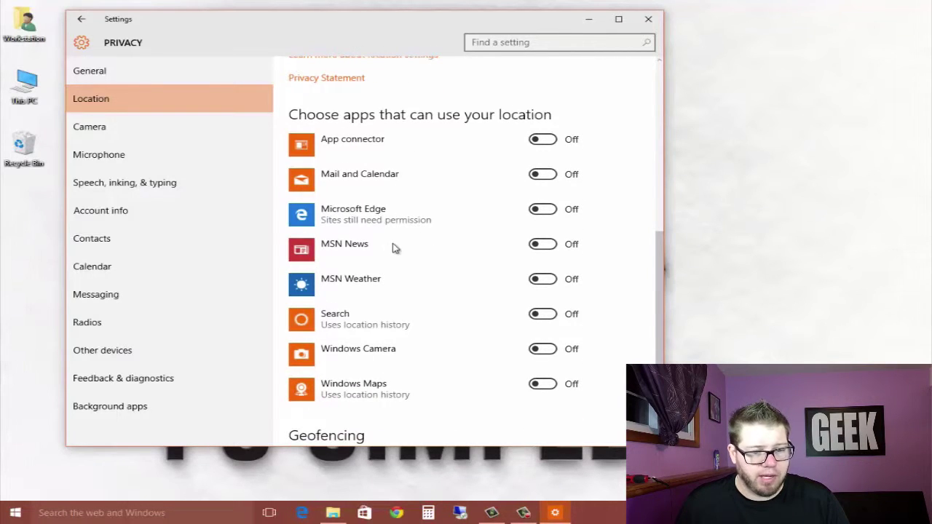
click(533, 281)
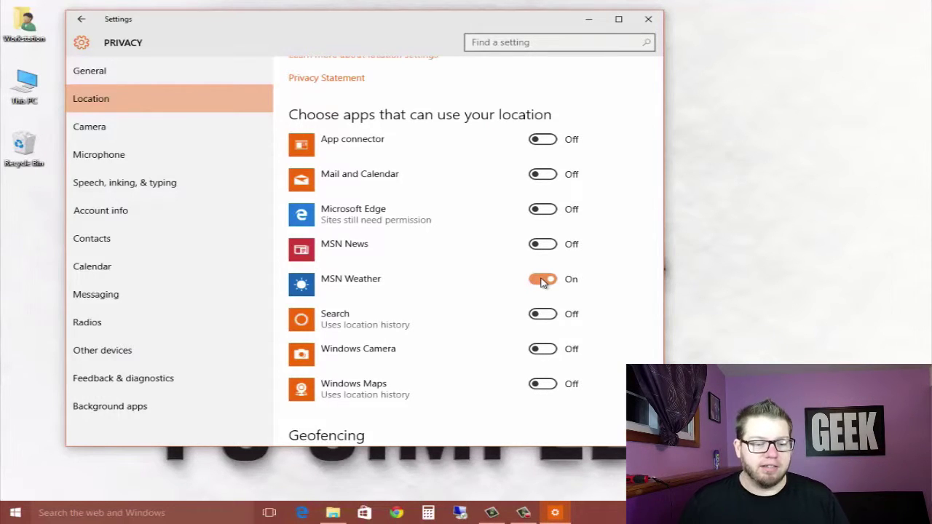
click(542, 281)
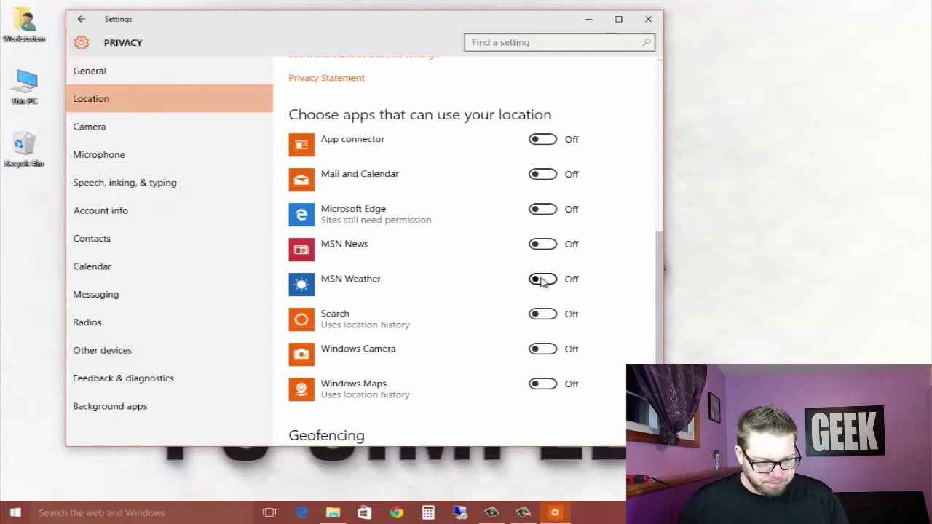
scroll(546, 313, down, 2)
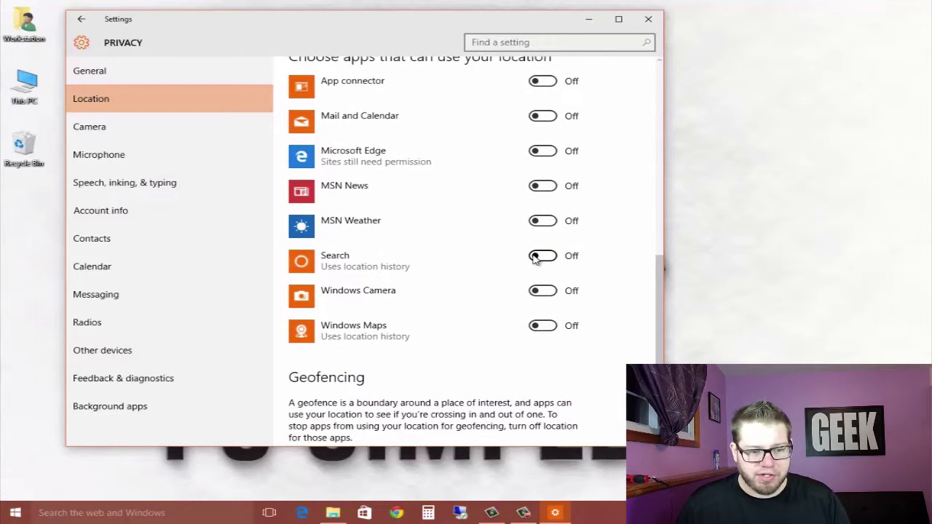
scroll(534, 261, down, 2)
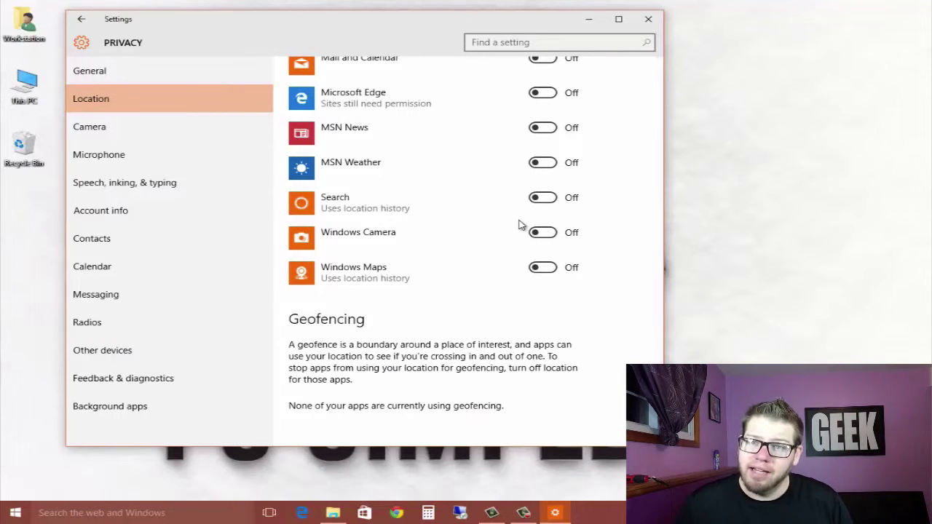
scroll(510, 227, down, 1)
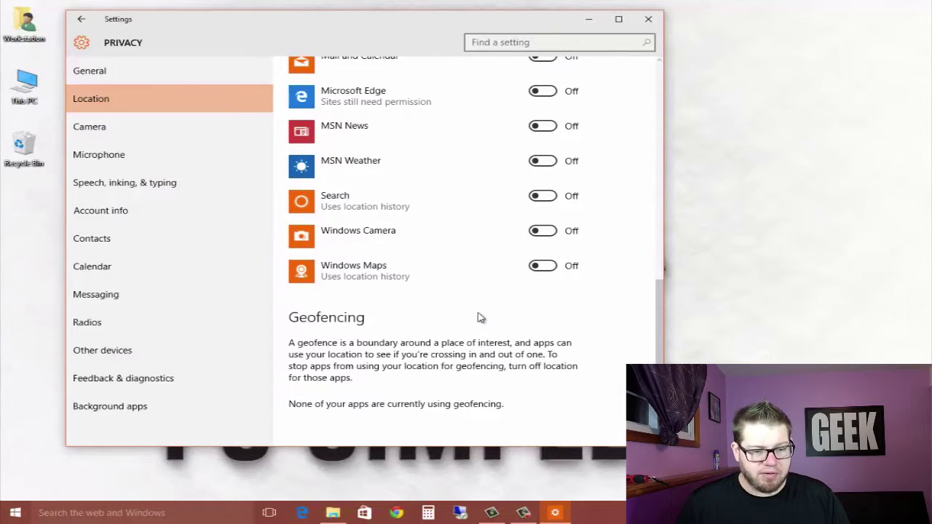
scroll(479, 316, up, 10)
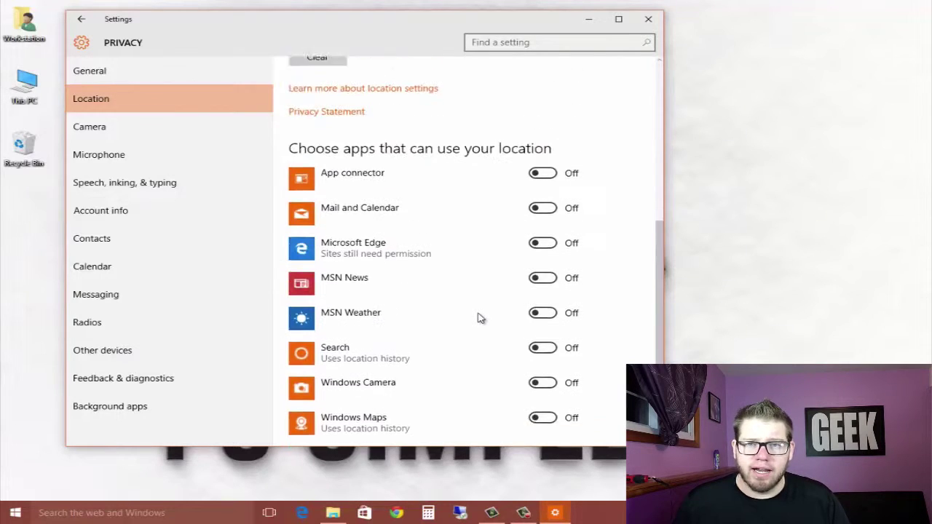
Block camera access for Microsoft Edge, OneNote and Twitter, then move to the Microphone page
click(155, 134)
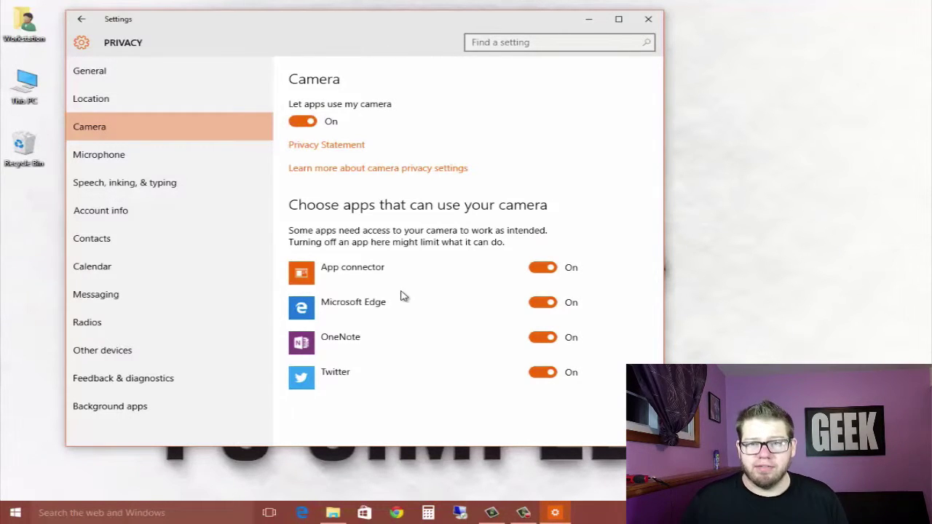
click(544, 303)
click(548, 337)
click(553, 376)
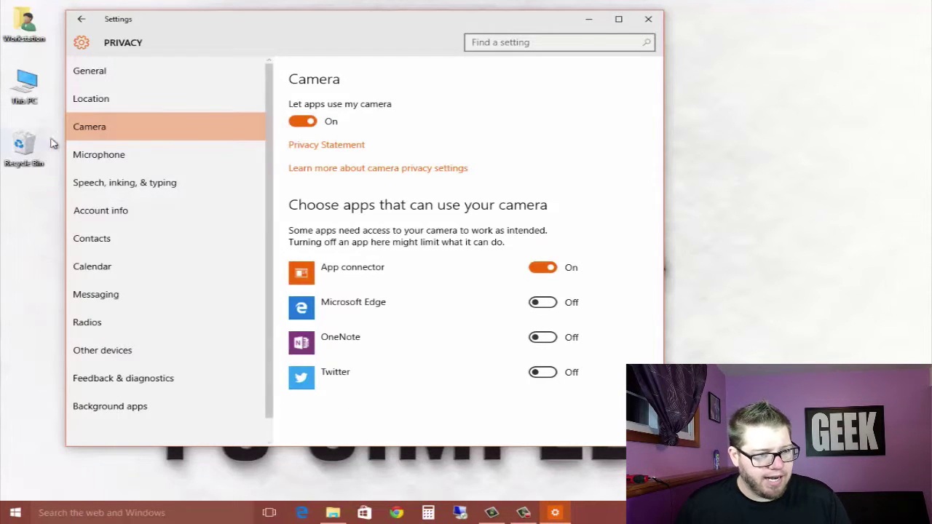
click(120, 157)
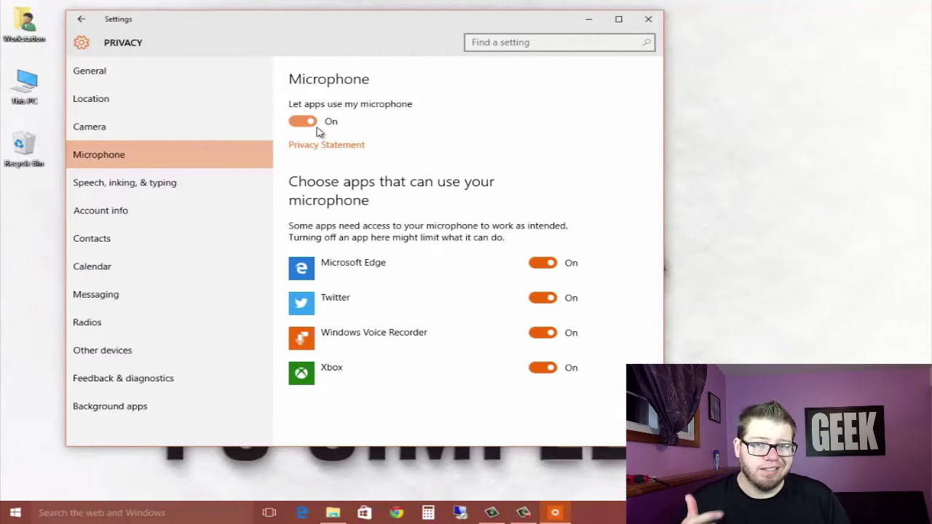
Go to the Speech, inking & typing privacy page
click(125, 182)
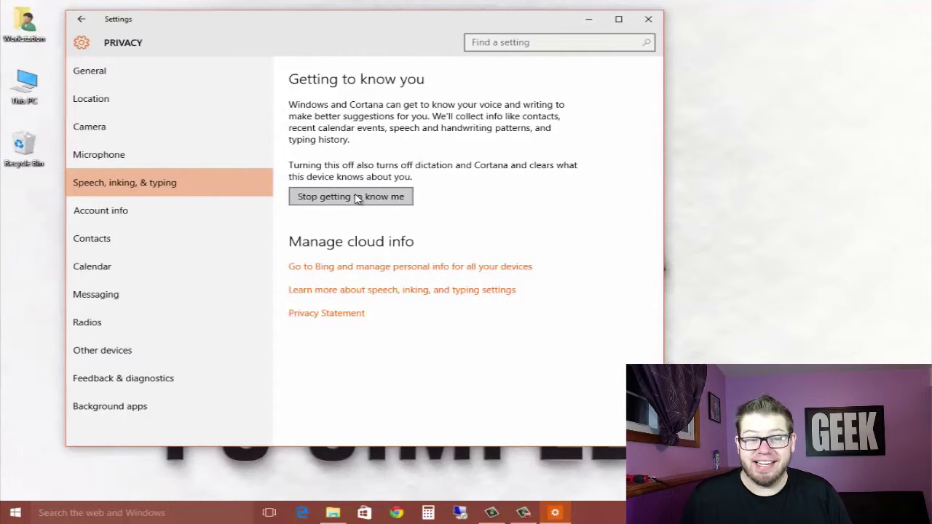
Turn off Getting to know you and confirm it, stopping dictation and Cortana data collection
click(357, 198)
click(409, 172)
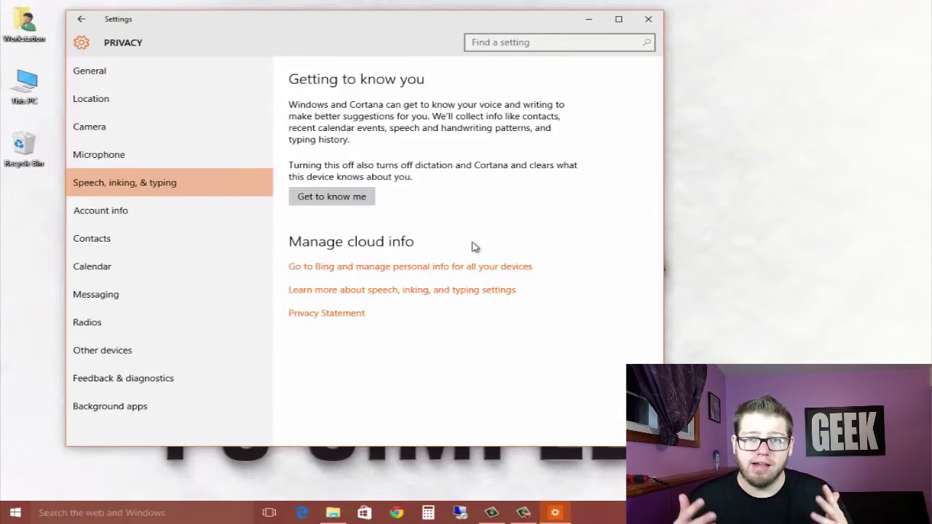
click(169, 211)
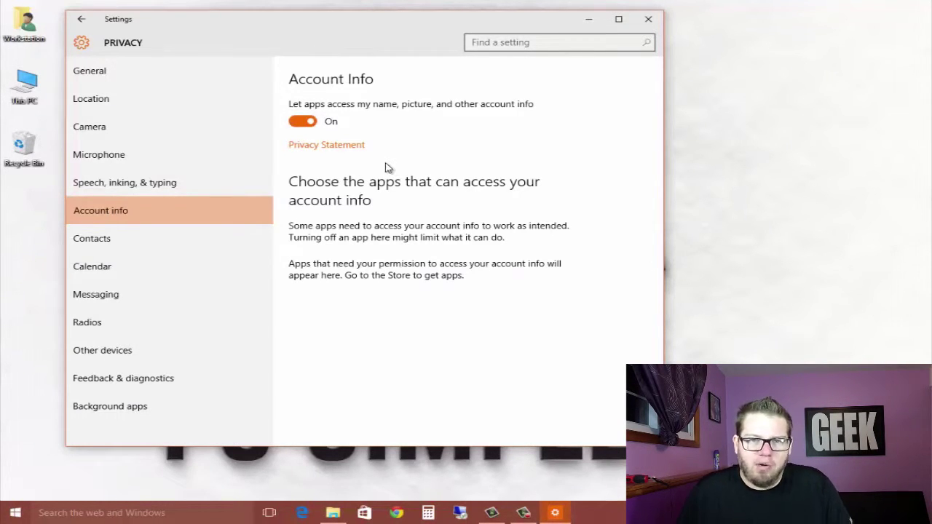
click(316, 129)
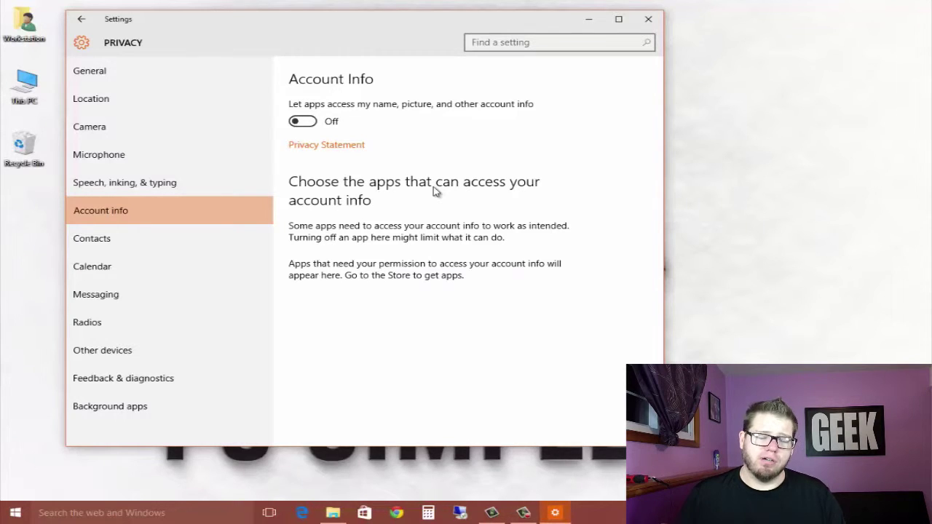
Review the Contacts app list, then view Calendar access for App connector and Mail and Calendar
click(91, 249)
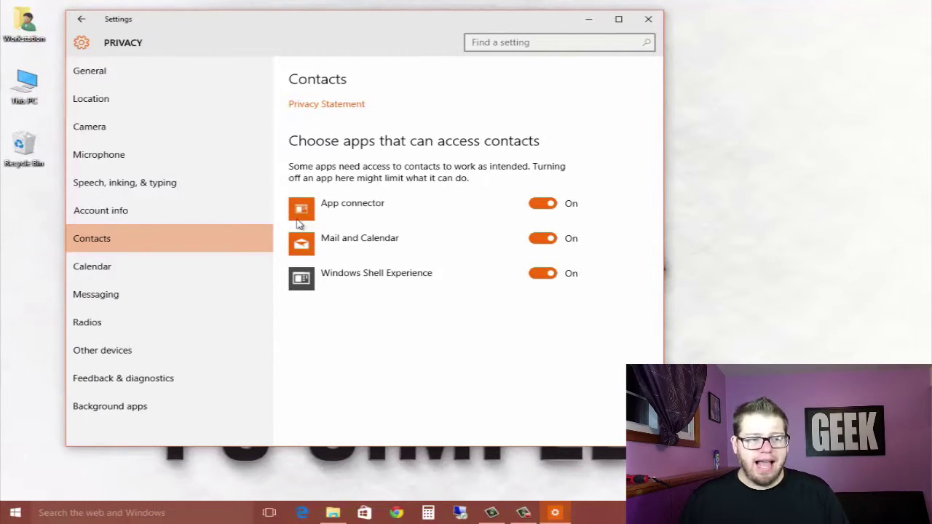
click(80, 273)
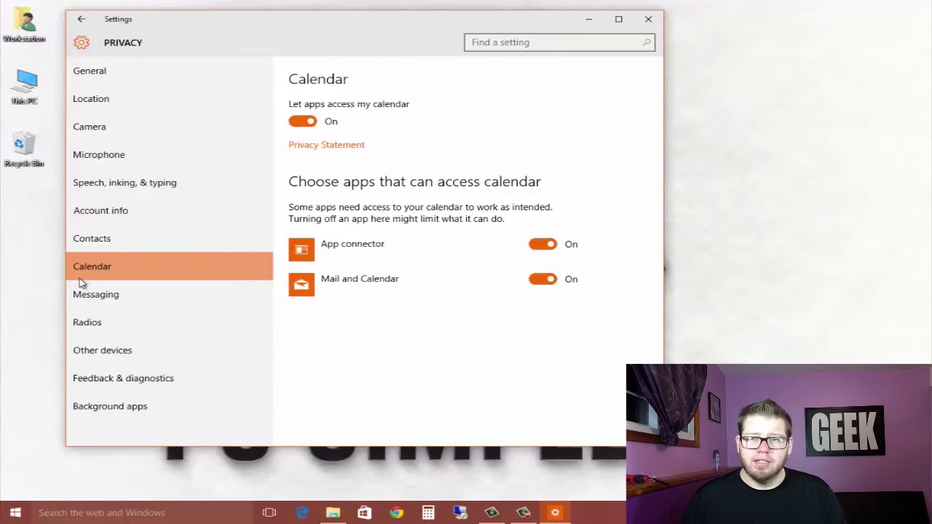
Review Messaging privacy, then view the Radios page with app radio control still On
click(107, 305)
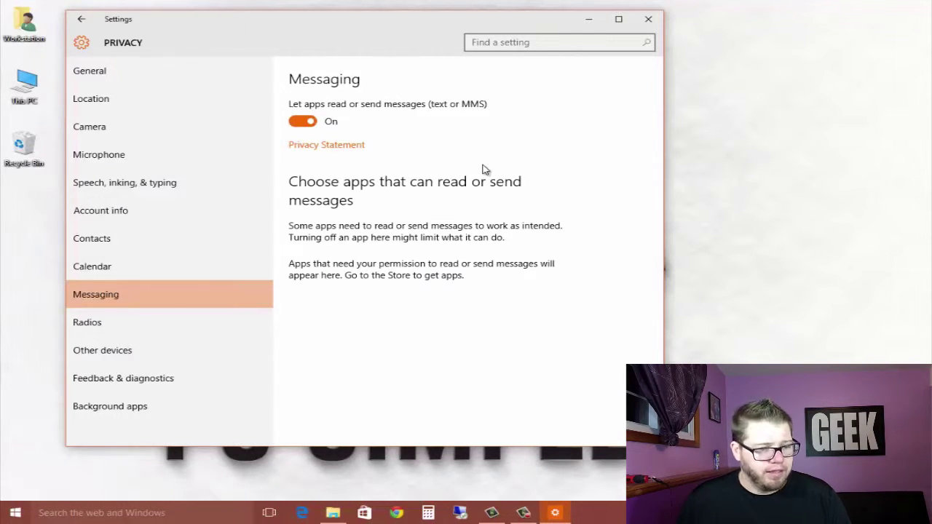
click(143, 322)
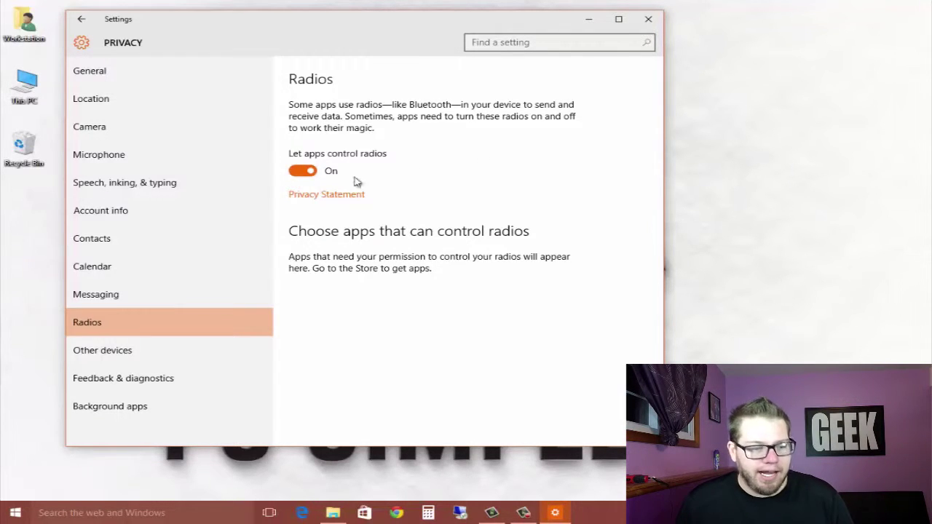
On Other devices, switch Sync with devices Off and scroll down to read the note
click(129, 350)
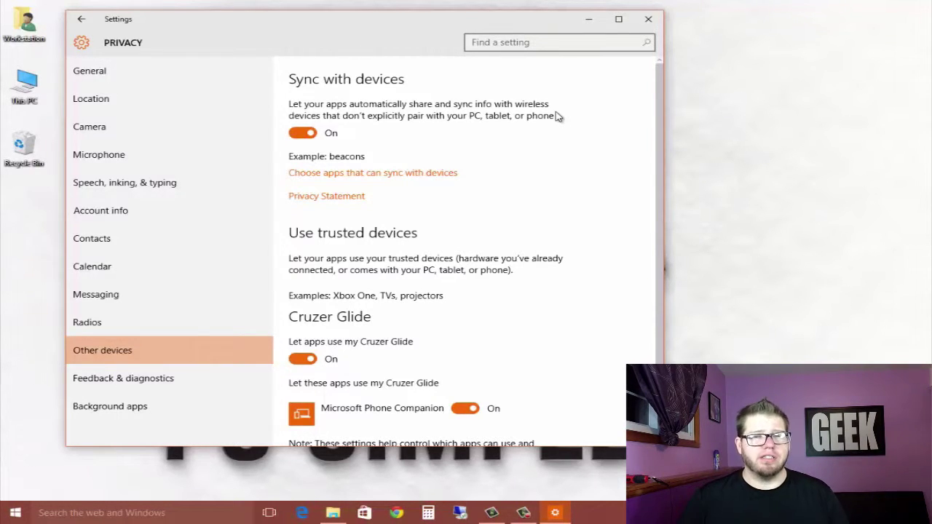
click(302, 133)
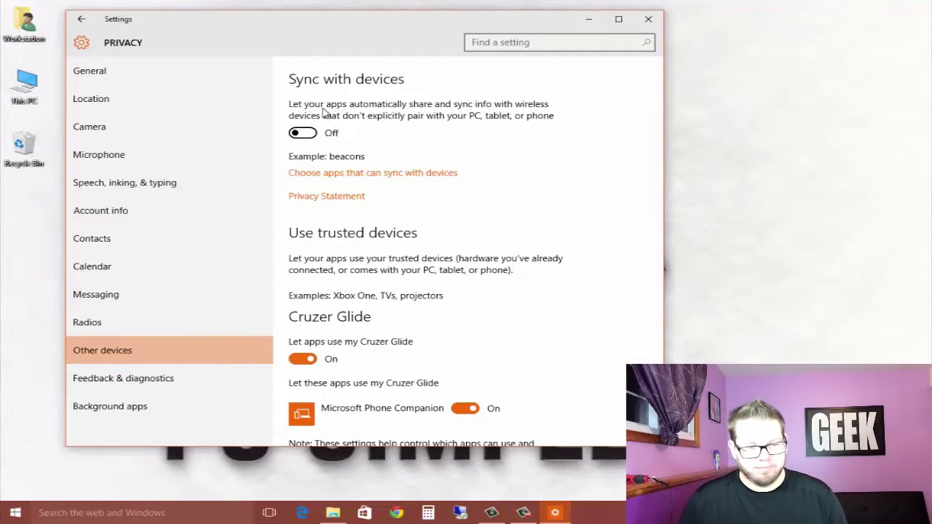
scroll(548, 232, down, 2)
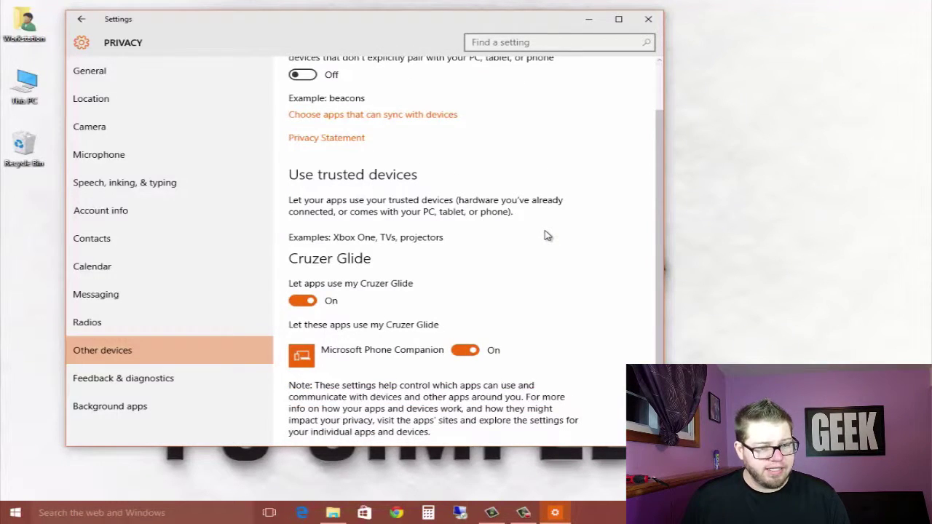
scroll(543, 240, down, 1)
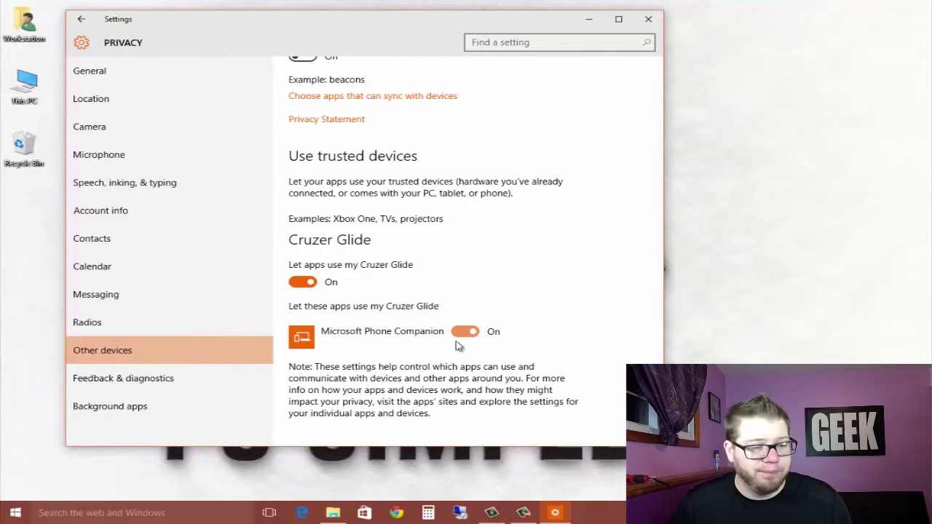
On Feedback & diagnostics, set Feedback frequency to Never and device data to Basic
click(182, 388)
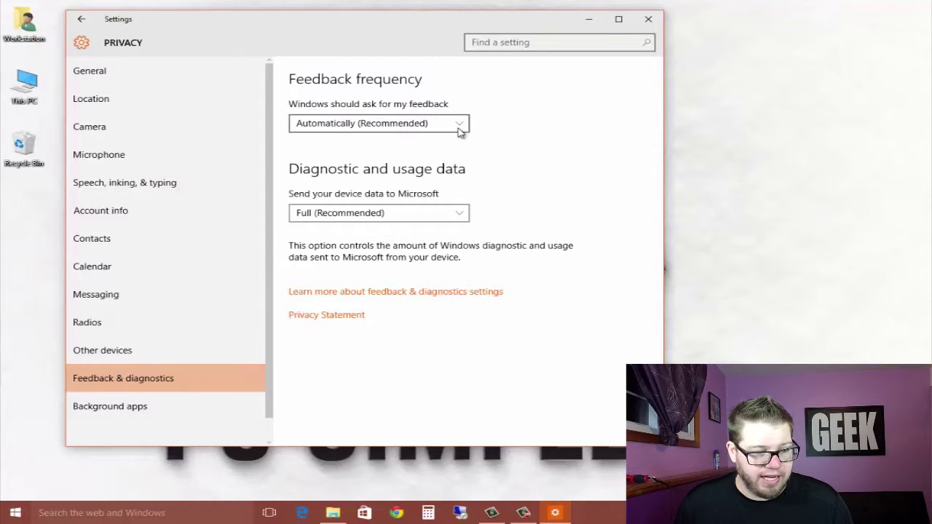
click(441, 129)
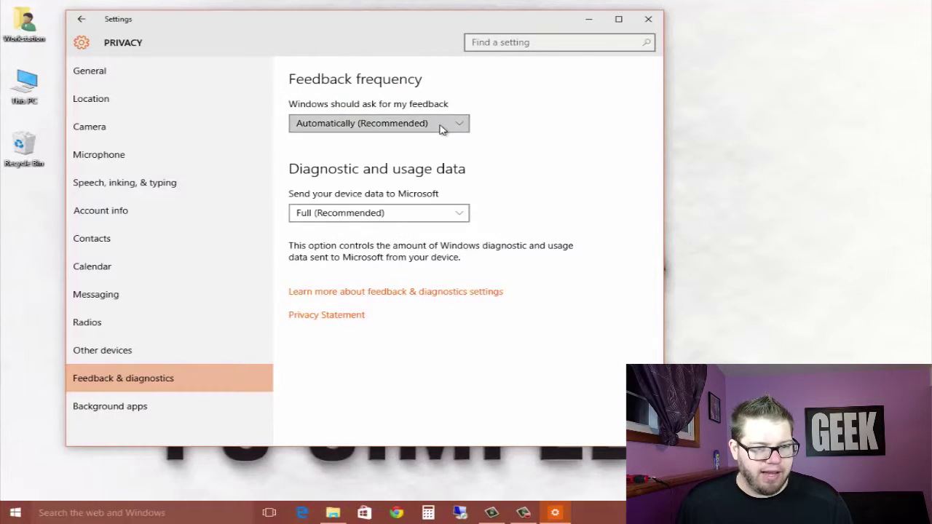
click(441, 130)
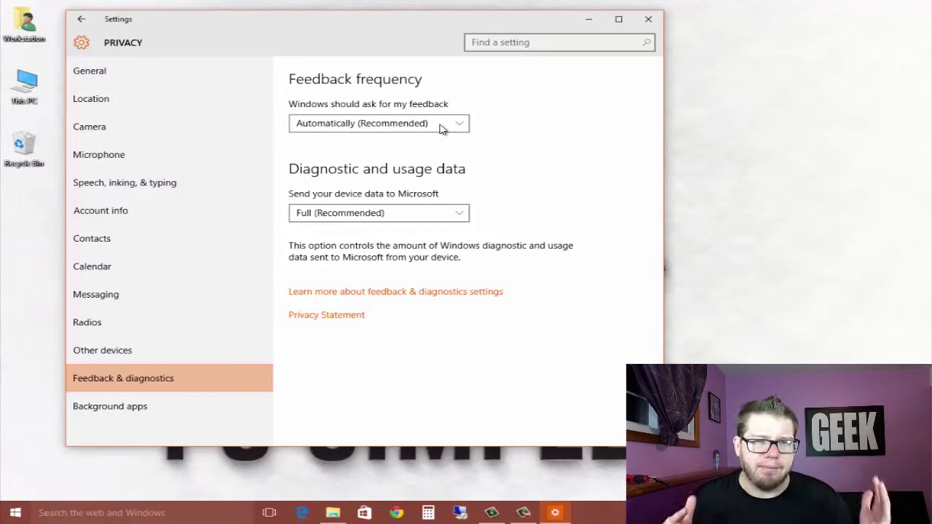
click(440, 128)
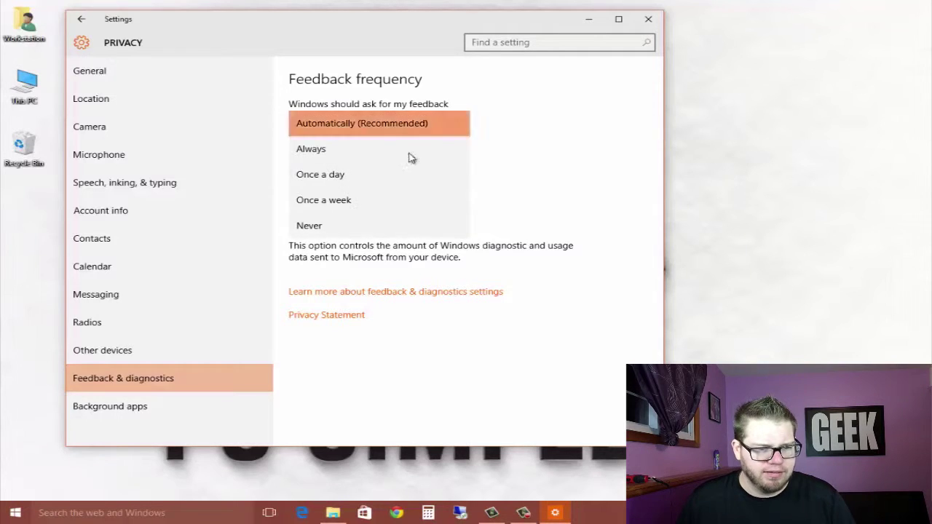
click(335, 227)
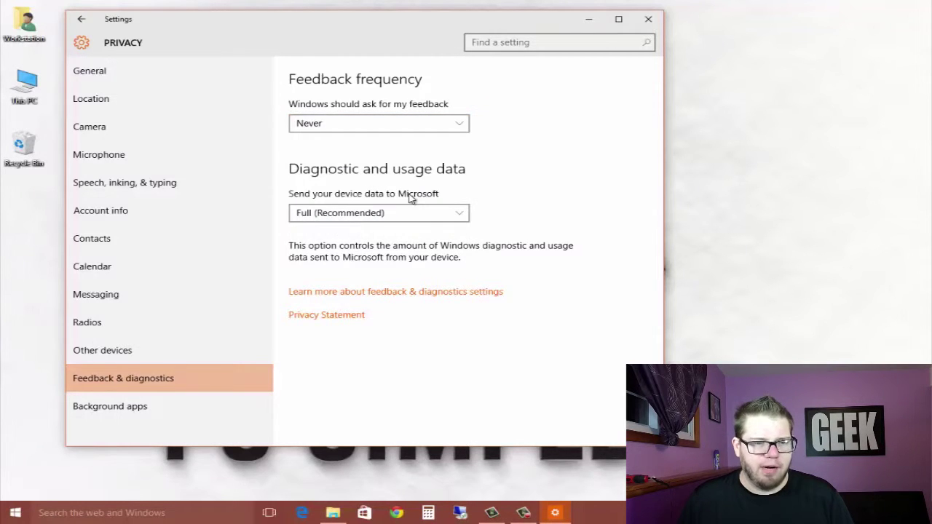
click(457, 219)
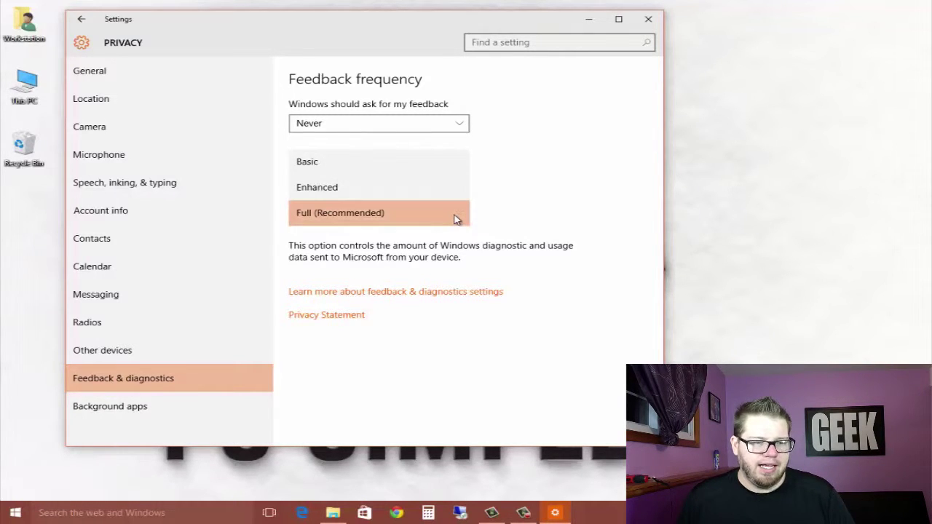
click(414, 167)
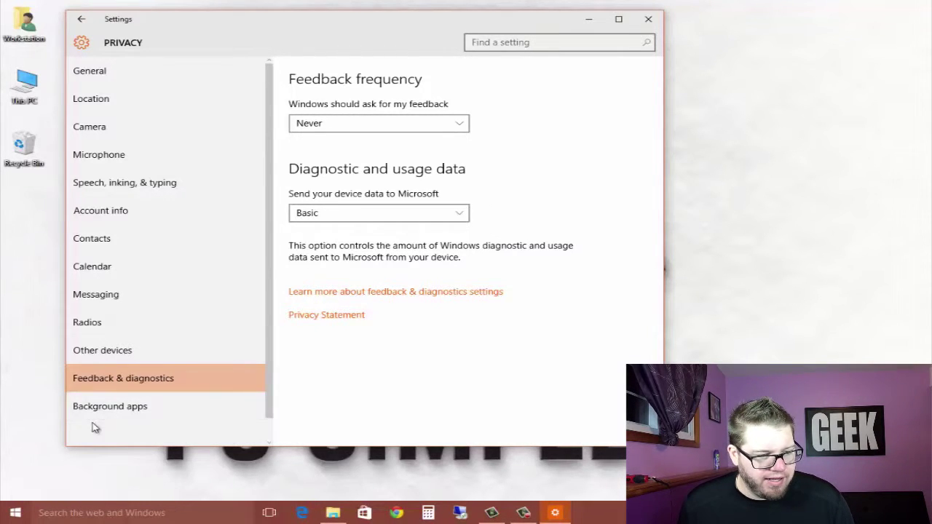
On the Background apps page, turn off Alarms & Clock, Calendar, Get Office, Groove Music and Maps
click(110, 408)
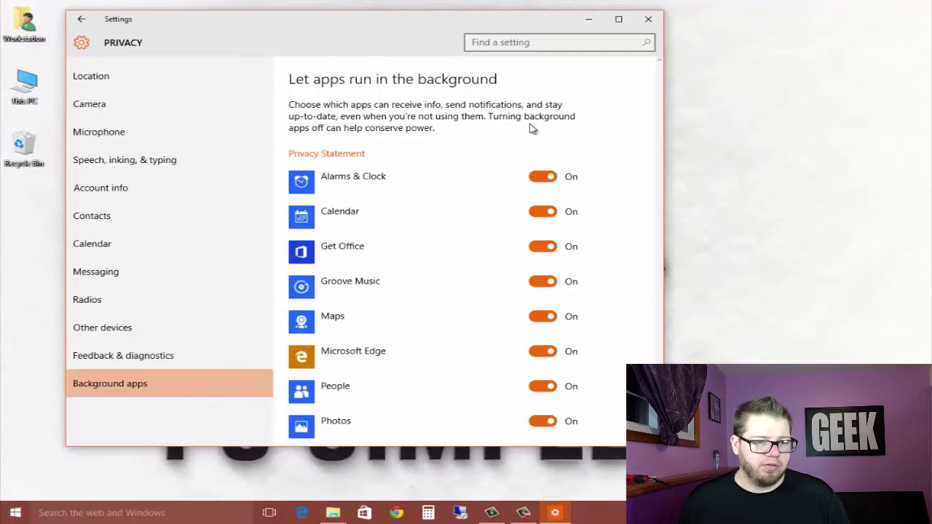
scroll(474, 168, down, 2)
scroll(463, 163, up, 2)
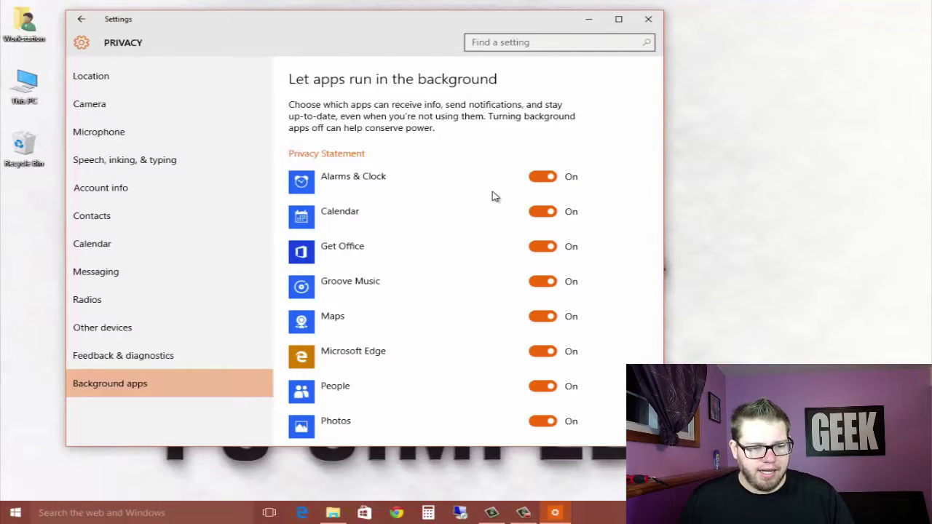
scroll(503, 200, down, 4)
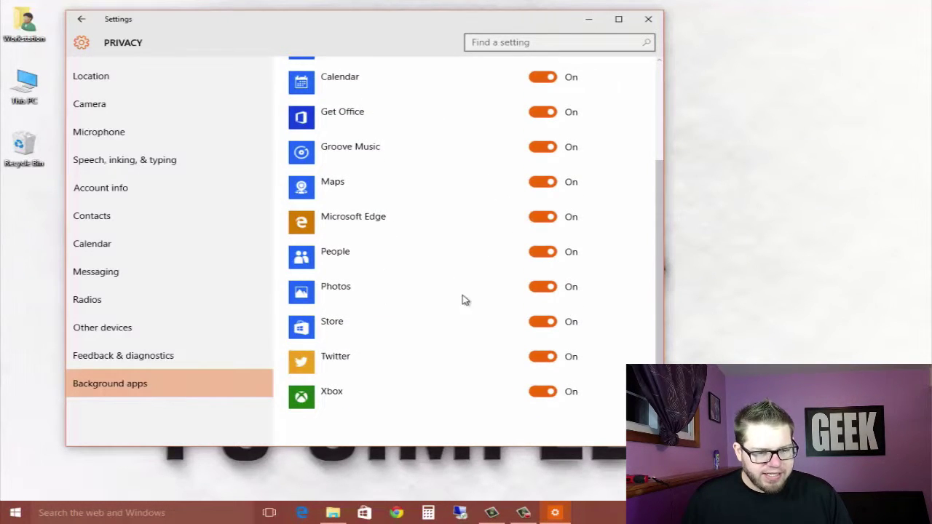
scroll(470, 310, up, 4)
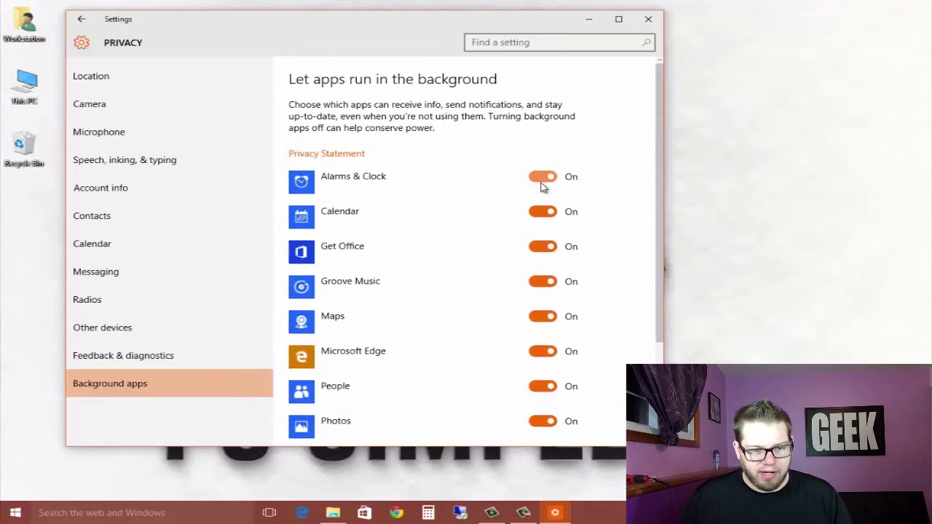
click(543, 177)
click(544, 212)
click(544, 247)
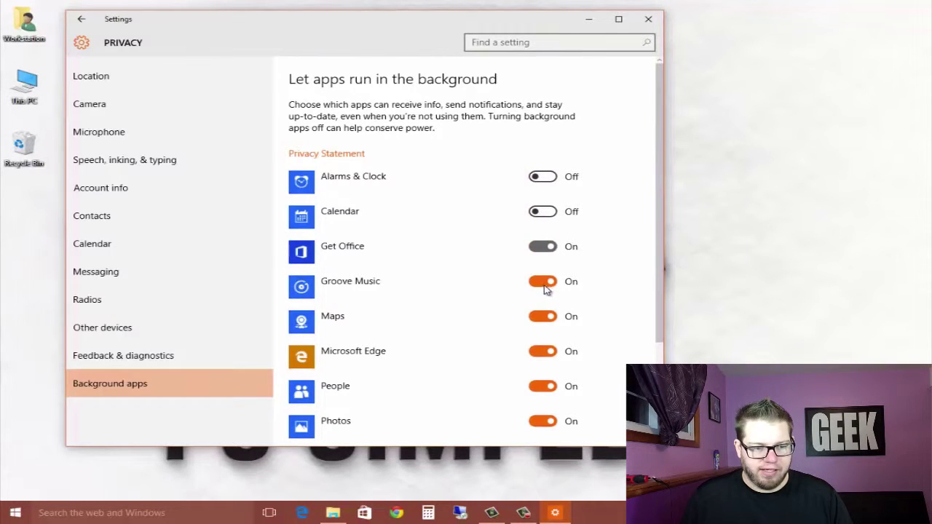
click(542, 281)
click(544, 317)
Turn off background running for Microsoft Edge, People, Photos, Store, Twitter and Xbox
click(544, 352)
click(545, 387)
click(545, 422)
scroll(564, 354, down, 2)
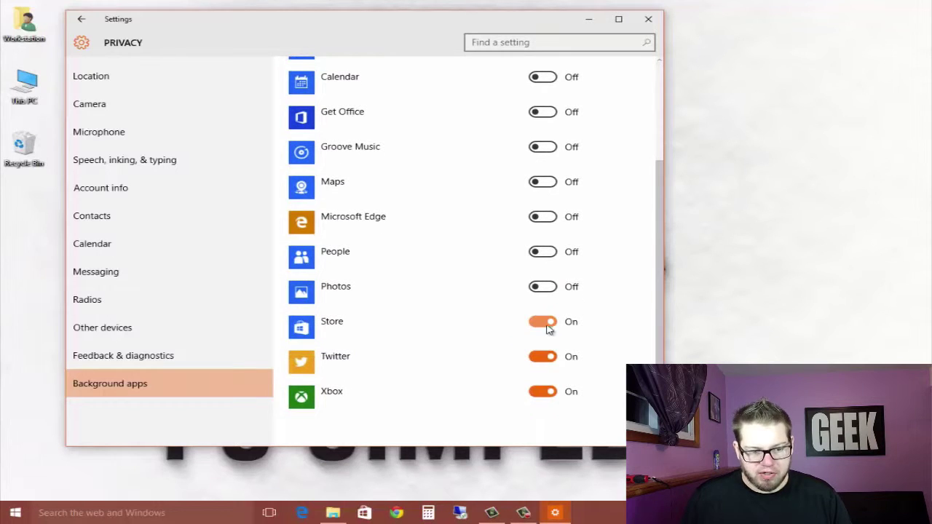
click(546, 322)
click(546, 357)
click(547, 392)
scroll(561, 354, up, 2)
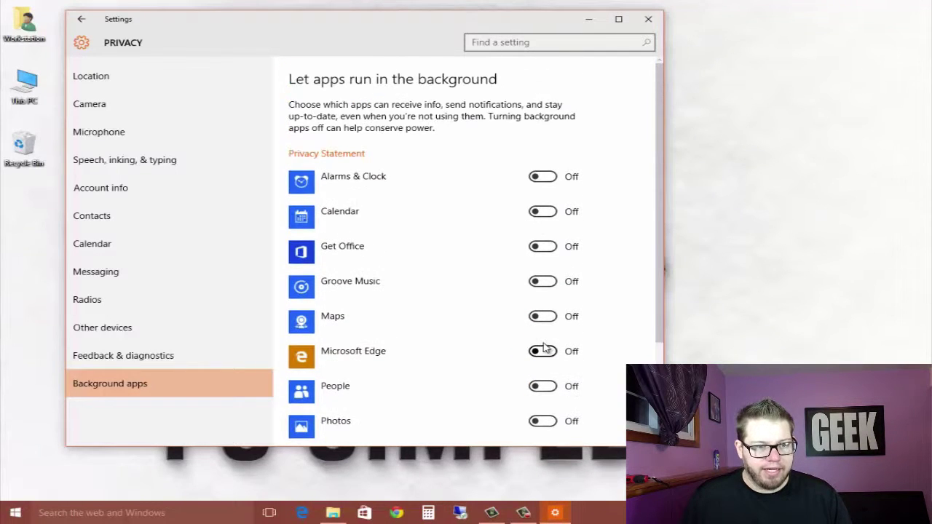
scroll(469, 192, down, 2)
scroll(470, 194, up, 2)
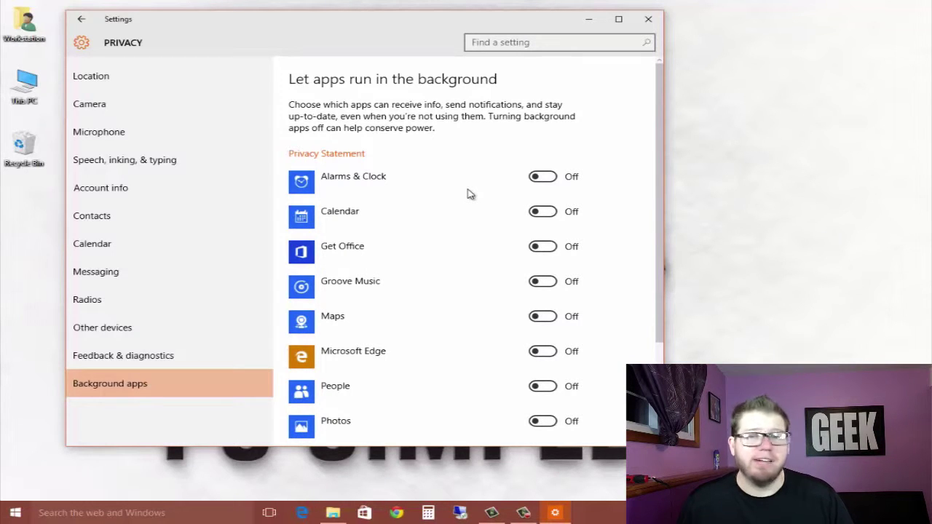